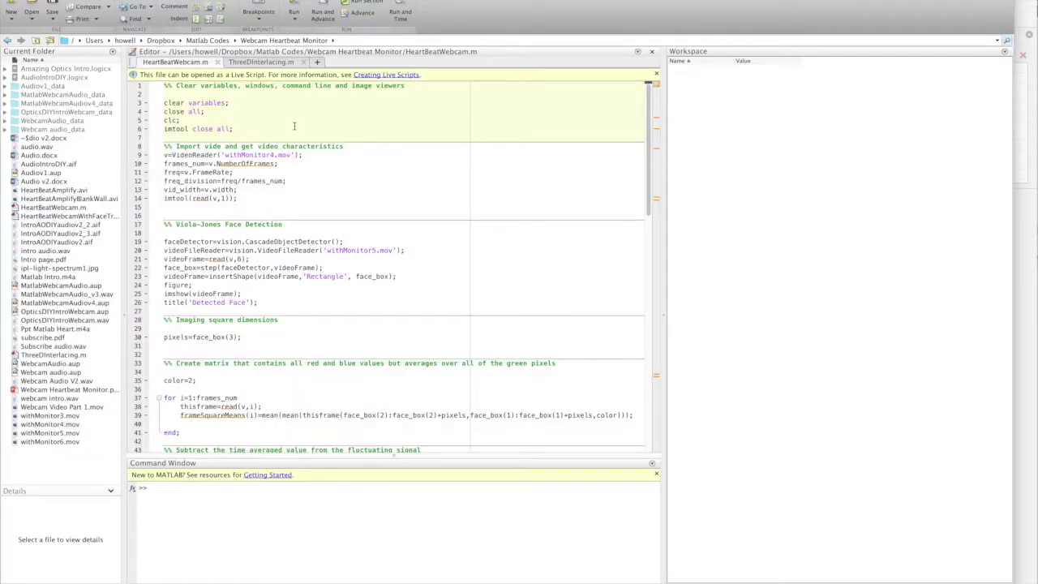
Step: Run the clear and video-import sections, loading 468 frames at 30 fps and width 1080
{"action": "left_click", "coordinate": [322, 11]}
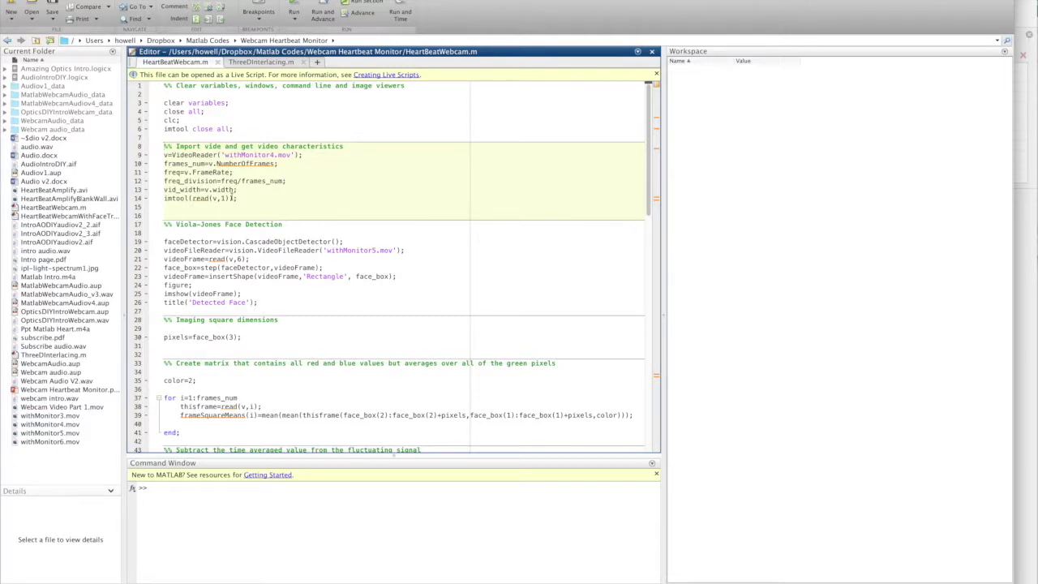
{"action": "left_click", "coordinate": [323, 4]}
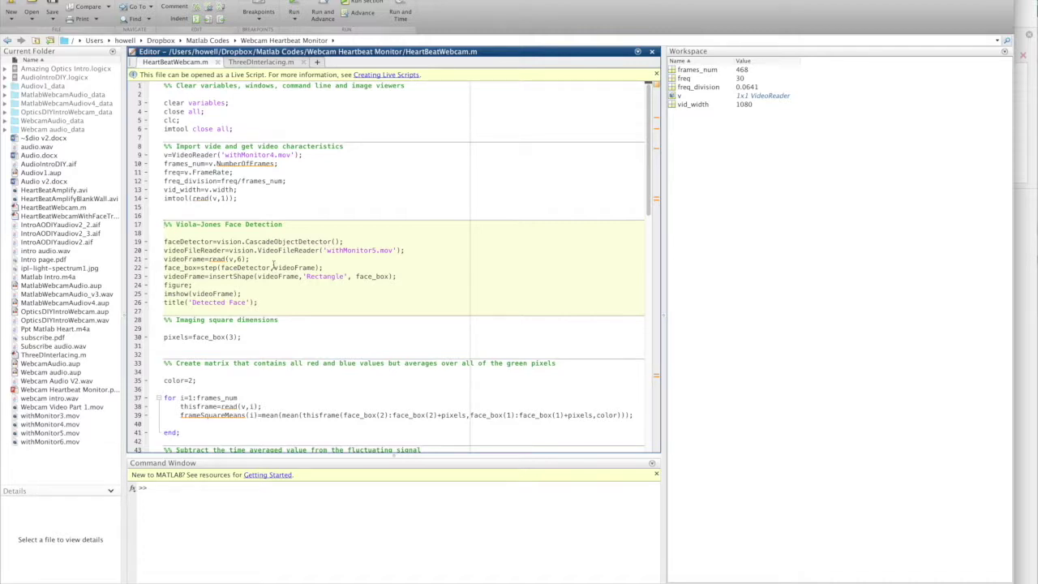
Step: Run the Viola-Jones face detection and 283-pixel square sections, averaging green values per frame
{"action": "left_click", "coordinate": [323, 7]}
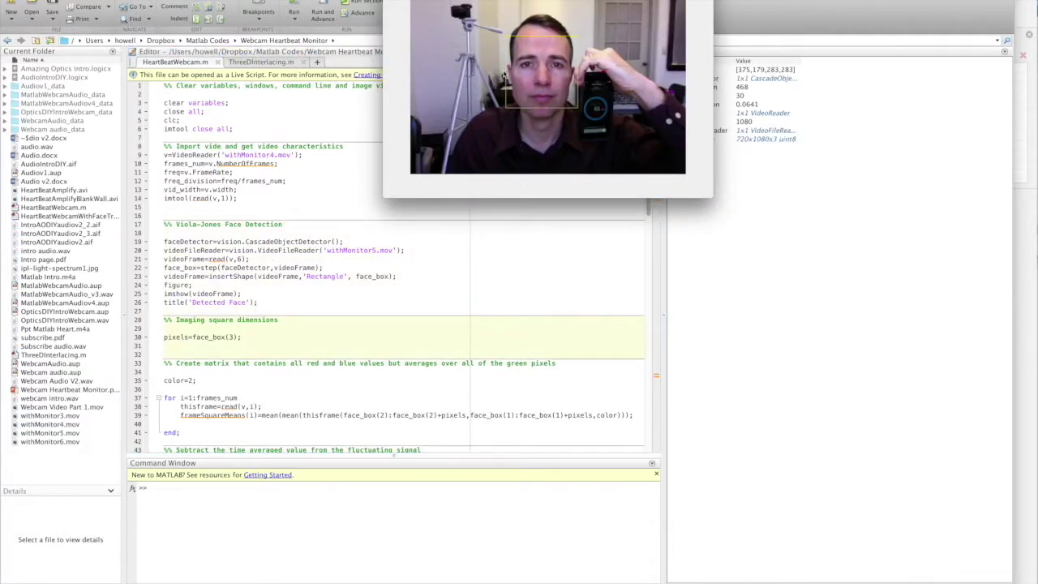
{"action": "left_click", "coordinate": [256, 274]}
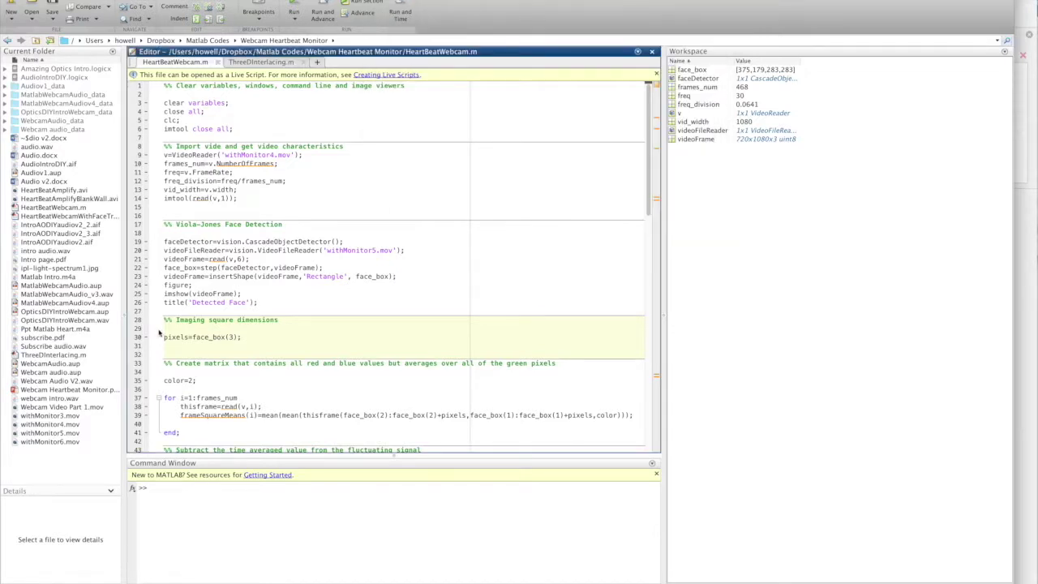
{"action": "left_click", "coordinate": [322, 9]}
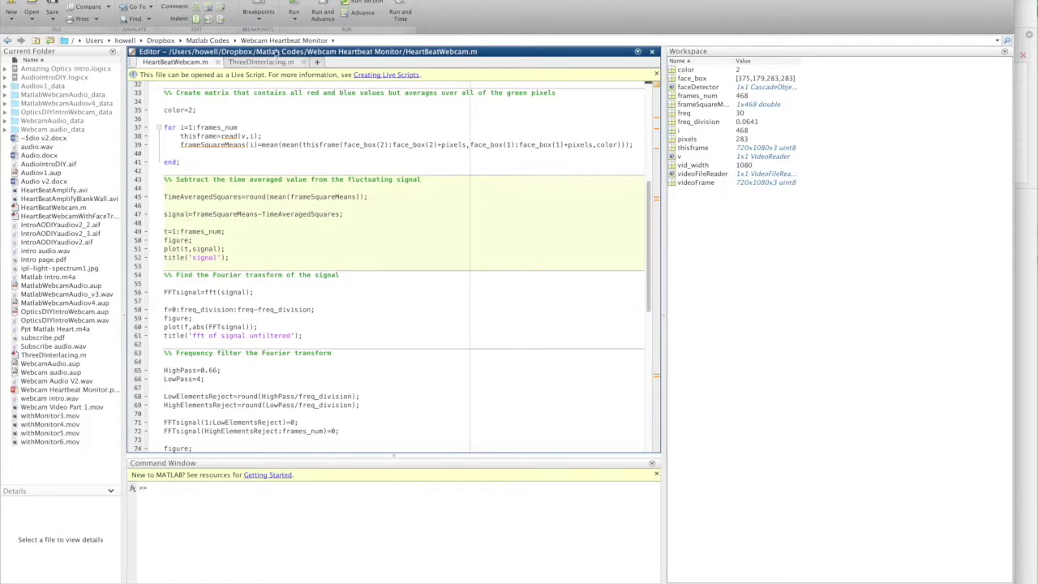
Step: Run the mean-subtraction section to plot the fluctuating green signal, then its FFT section
{"action": "left_click", "coordinate": [322, 12]}
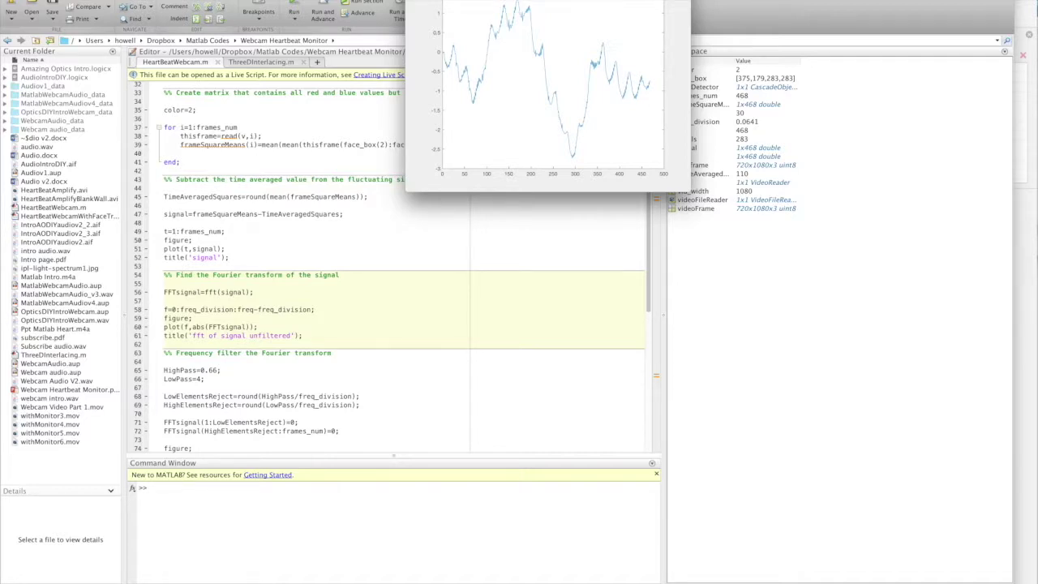
{"action": "left_click", "coordinate": [338, 235]}
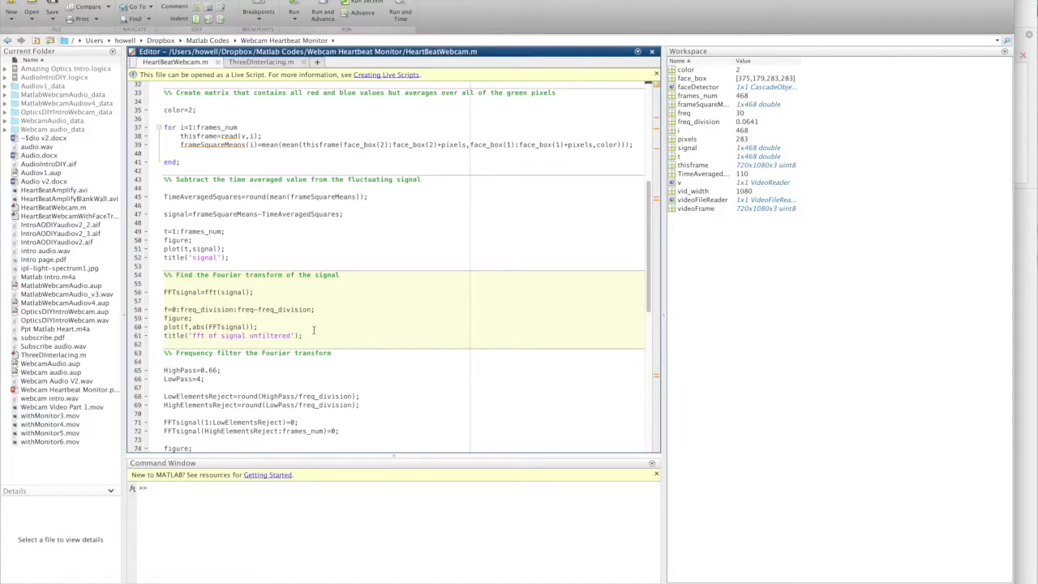
{"action": "left_click", "coordinate": [323, 13]}
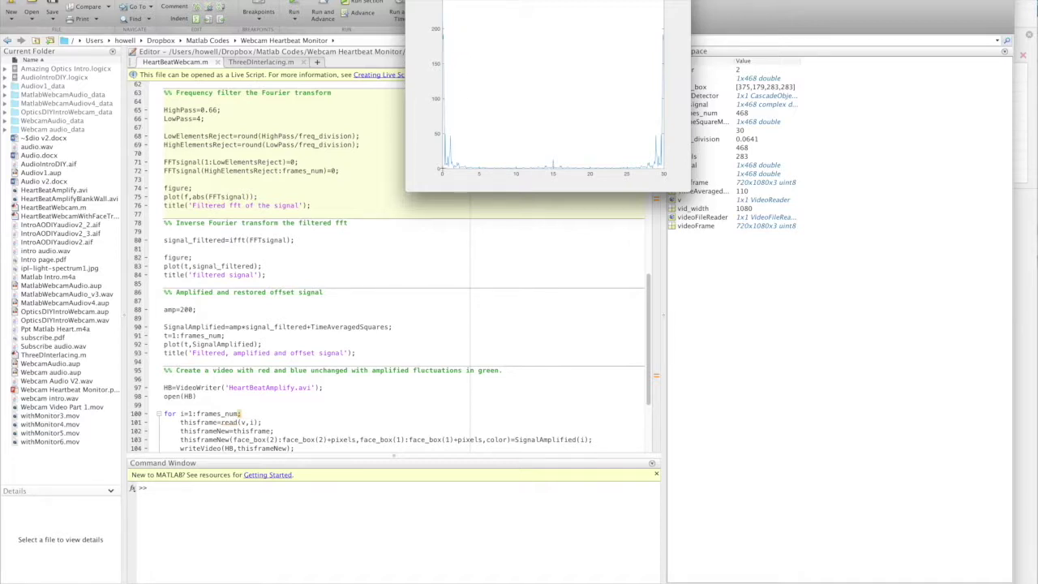
Step: Zoom into the spectrum's low-frequency peaks, then run the 0.66–4 Hz band-pass filter section
{"action": "left_click_drag", "start_coordinate": [442, 120], "coordinate": [480, 169]}
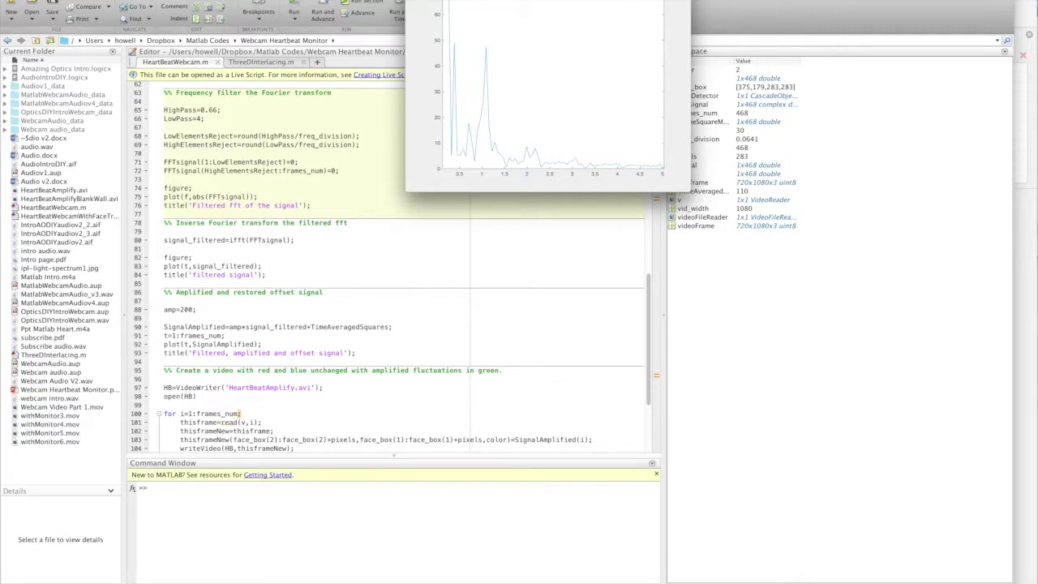
{"action": "left_click", "coordinate": [395, 81]}
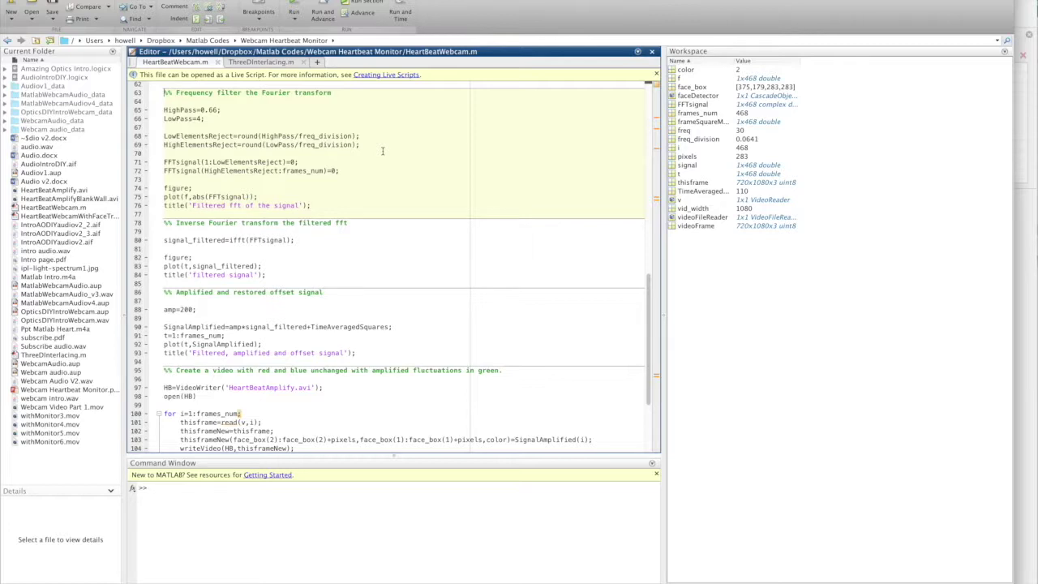
{"action": "key", "text": "ctrl+shift+Return"}
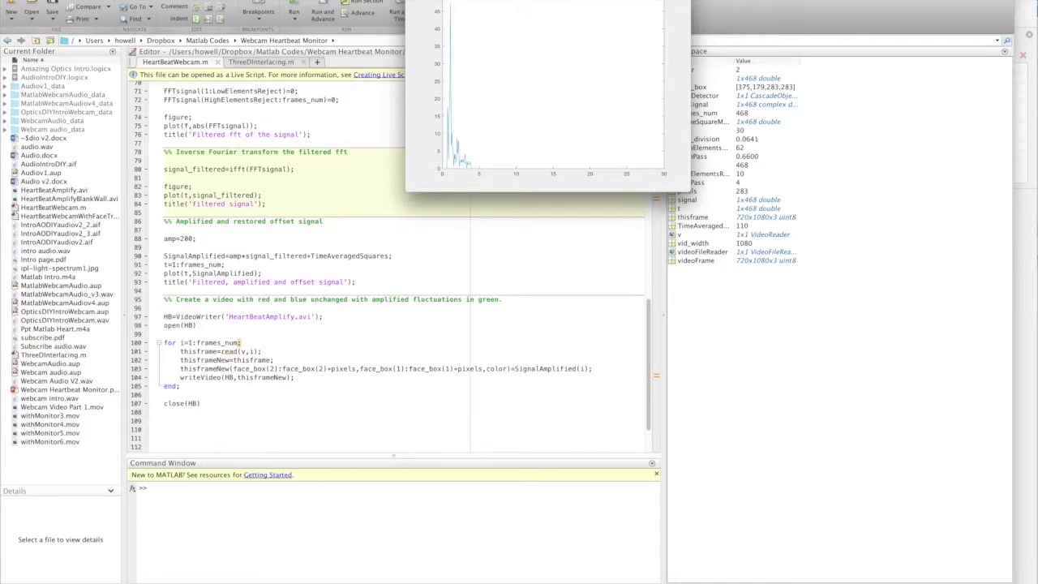
{"action": "key", "text": "super+w"}
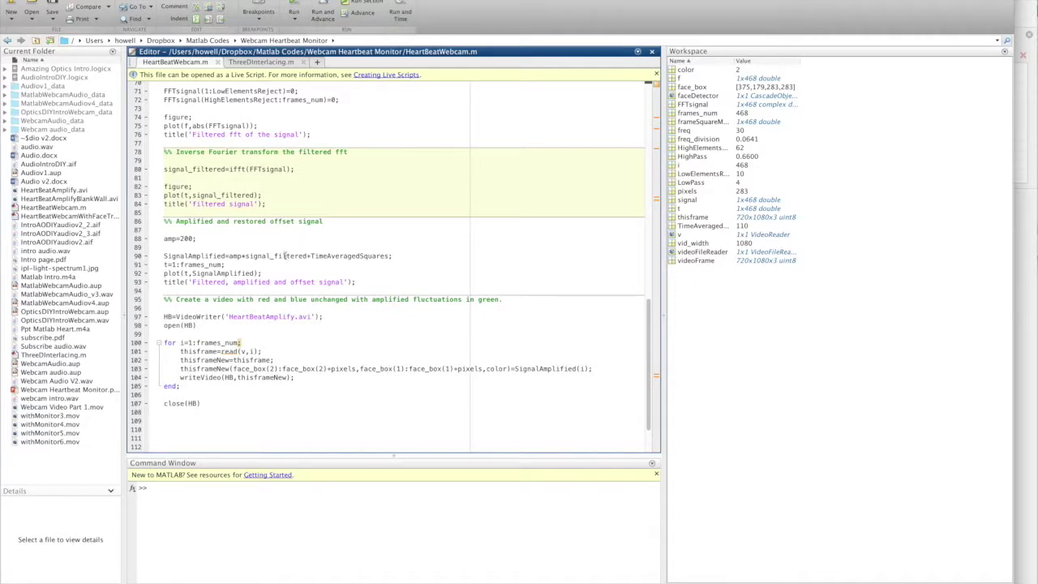
Step: Run the inverse FFT section and the 200x amplification section with offset restored, plotting both
{"action": "left_click", "coordinate": [322, 5]}
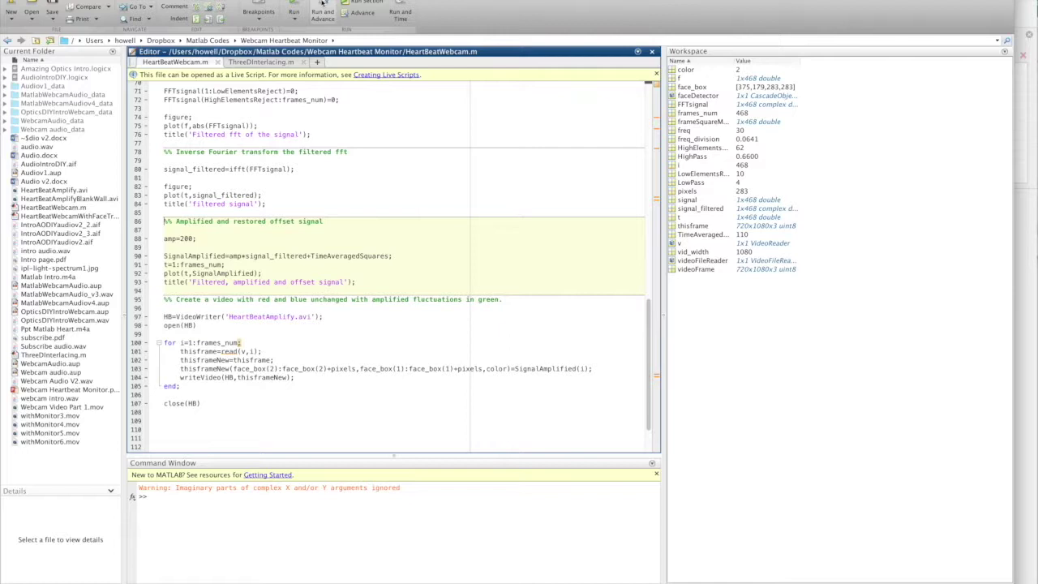
{"action": "left_click", "coordinate": [322, 4]}
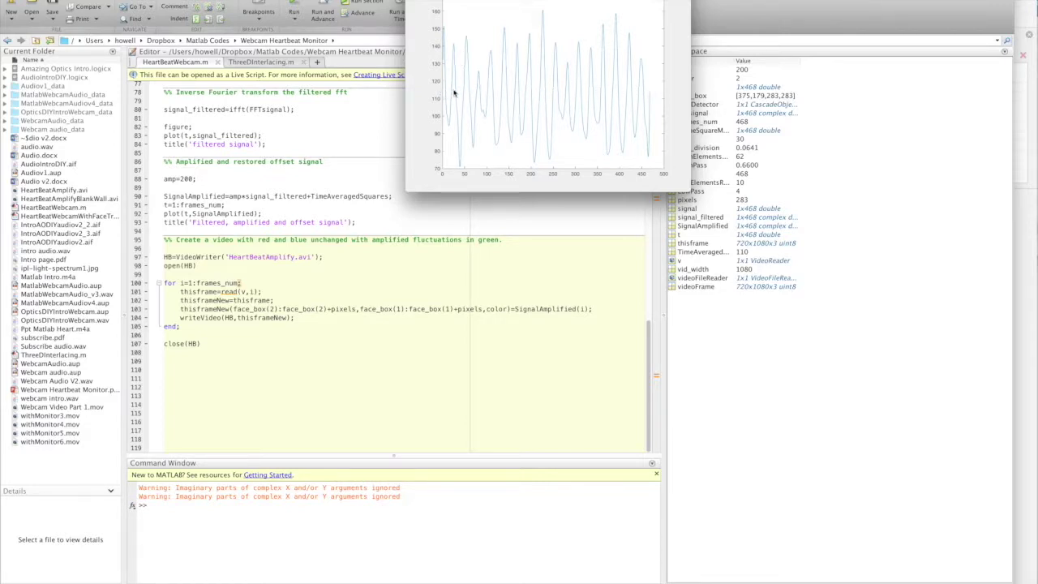
{"action": "left_click", "coordinate": [262, 266]}
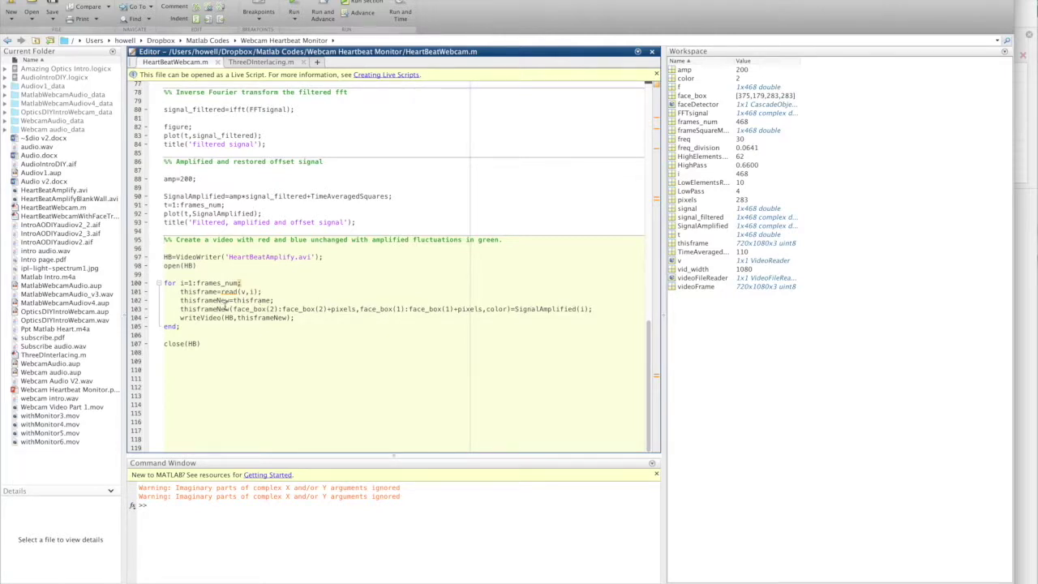
Step: Run the final section that writes HeartBeatAmplify.avi with the pulsing green face square
{"action": "left_click", "coordinate": [322, 15]}
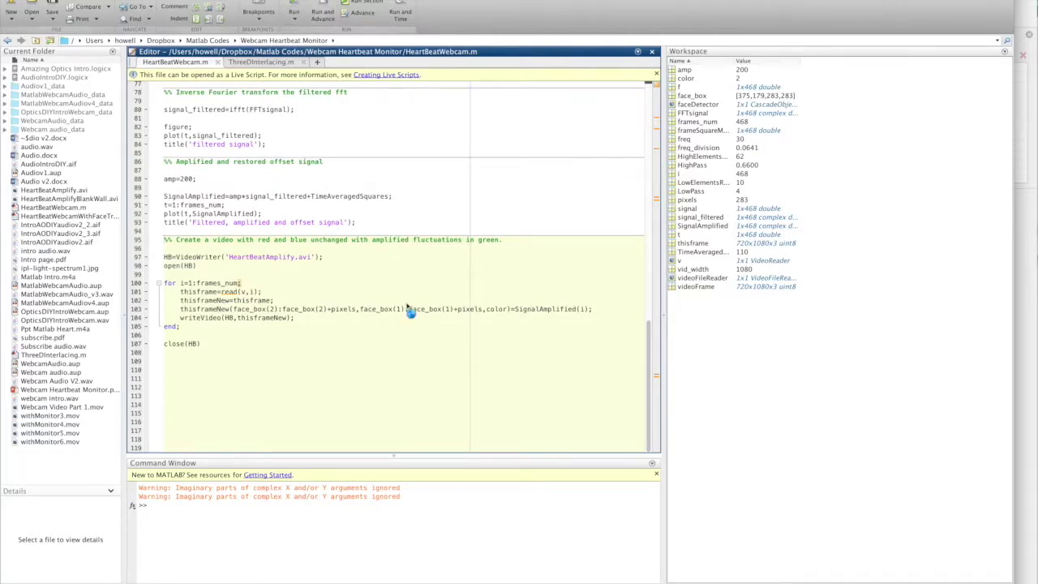